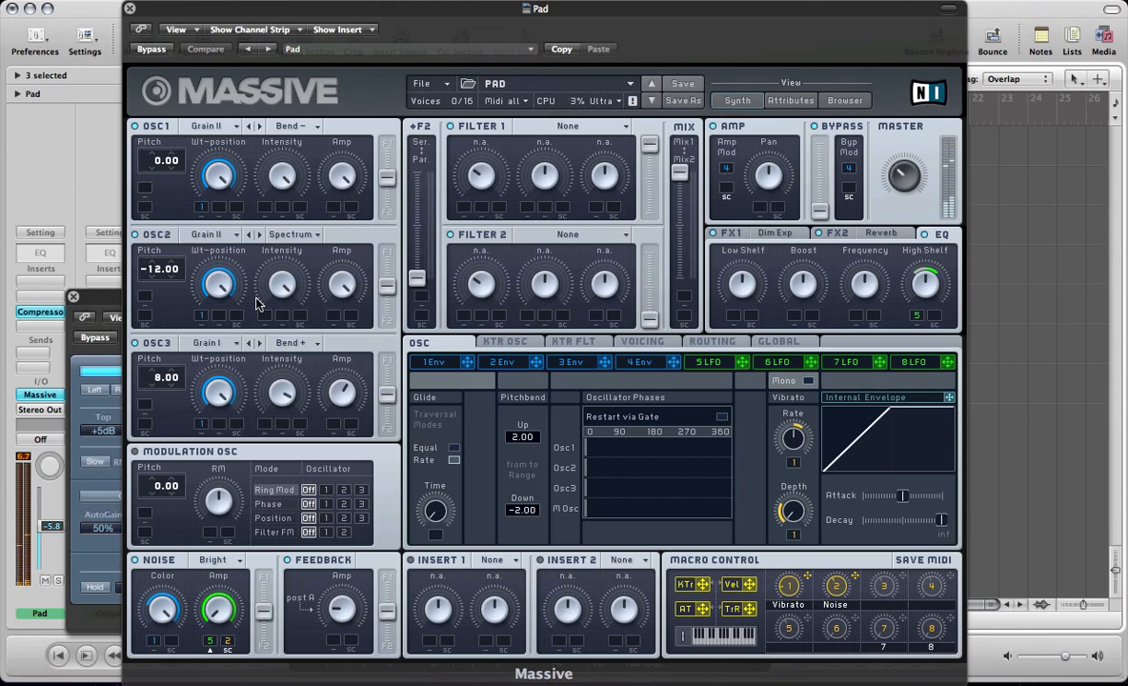
- Create a new sound and set oscillator 1 to the Grain II wavetable in Bend- mode
{"action": "left_click", "coordinate": [421, 83]}
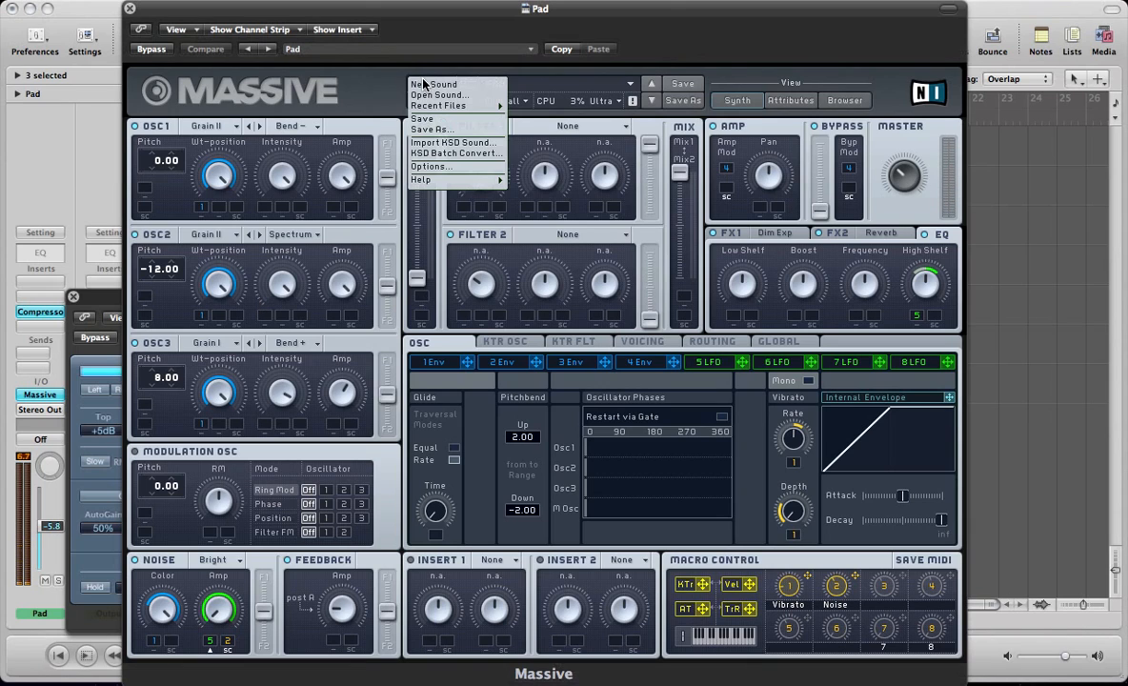
{"action": "left_click", "coordinate": [426, 89]}
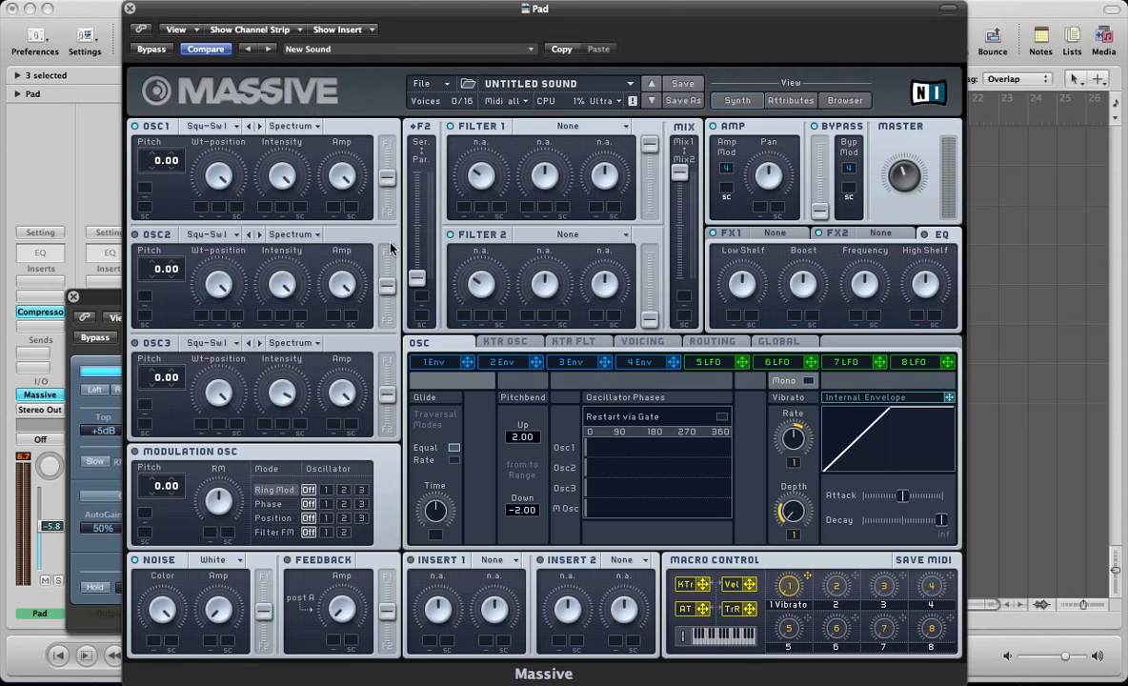
{"action": "left_click", "coordinate": [211, 131]}
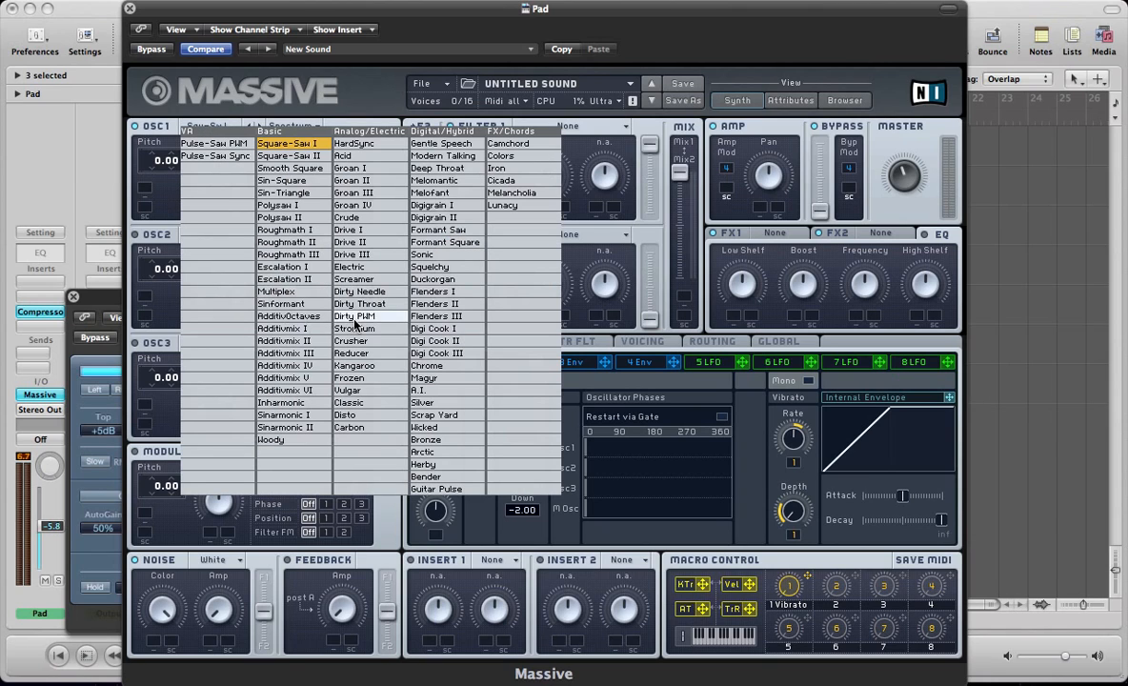
{"action": "left_click", "coordinate": [401, 216]}
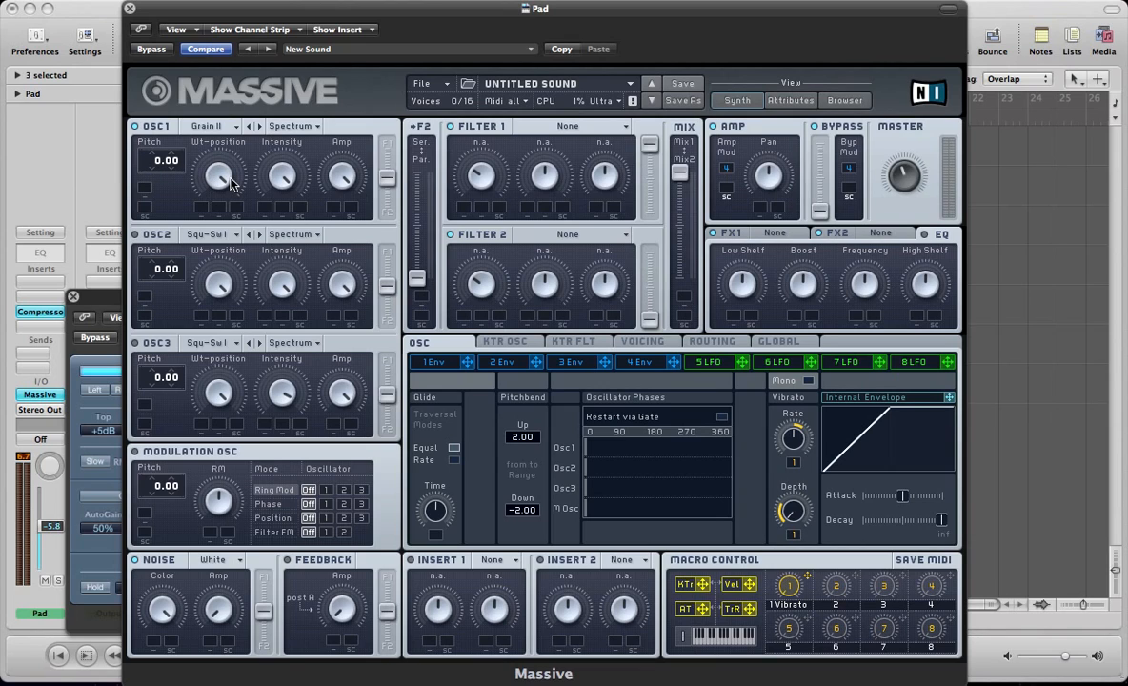
{"action": "left_click", "coordinate": [291, 126]}
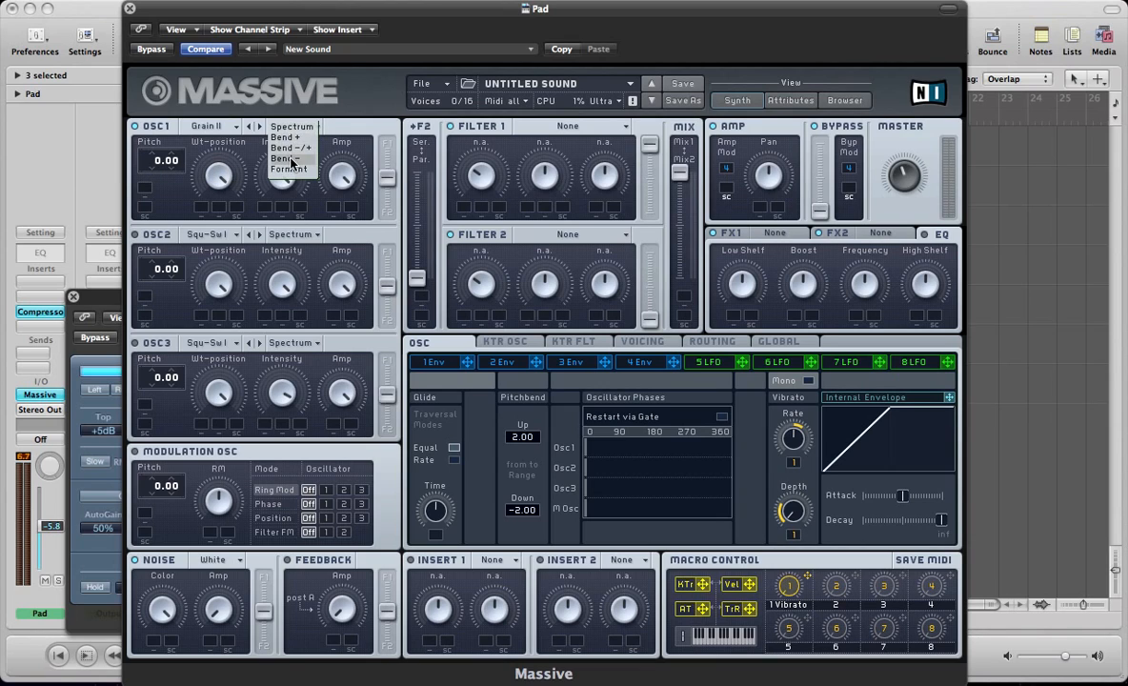
{"action": "left_click", "coordinate": [290, 160]}
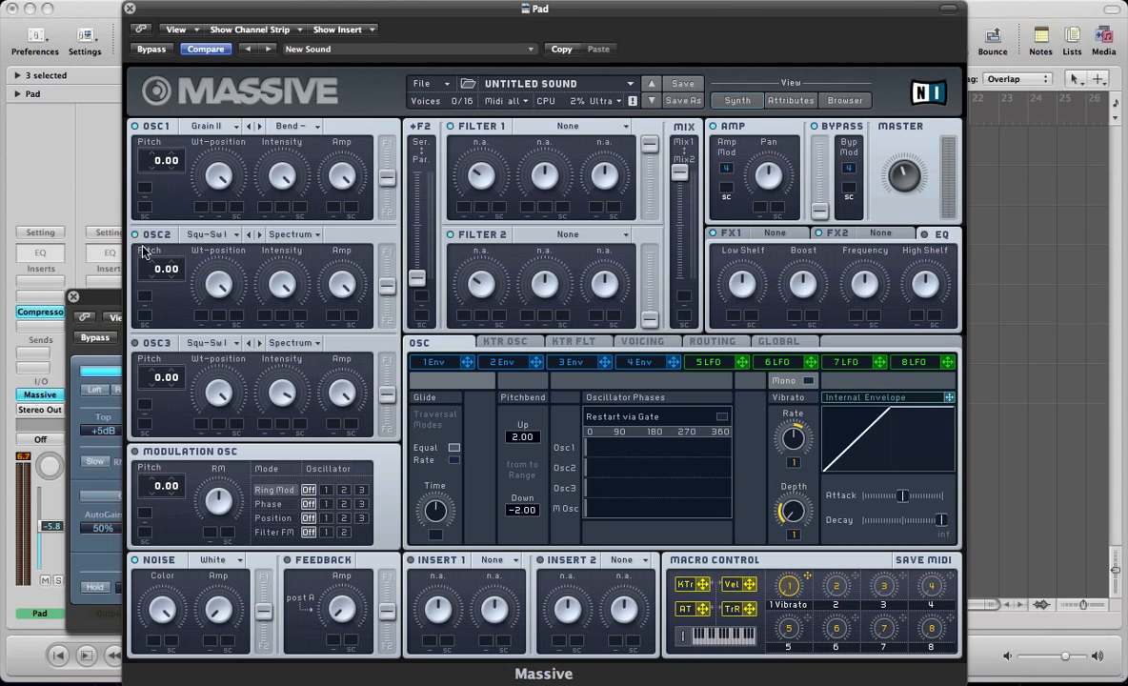
- Set oscillator 2's pitch to -12.00 and its wavetable to Grain II
{"action": "mouse_move", "coordinate": [158, 272]}
{"action": "left_mouse_down"}
{"action": "mouse_move", "coordinate": [158, 291]}
{"action": "mouse_move", "coordinate": [159, 281]}
{"action": "left_mouse_up"}
{"action": "left_click", "coordinate": [206, 235]}
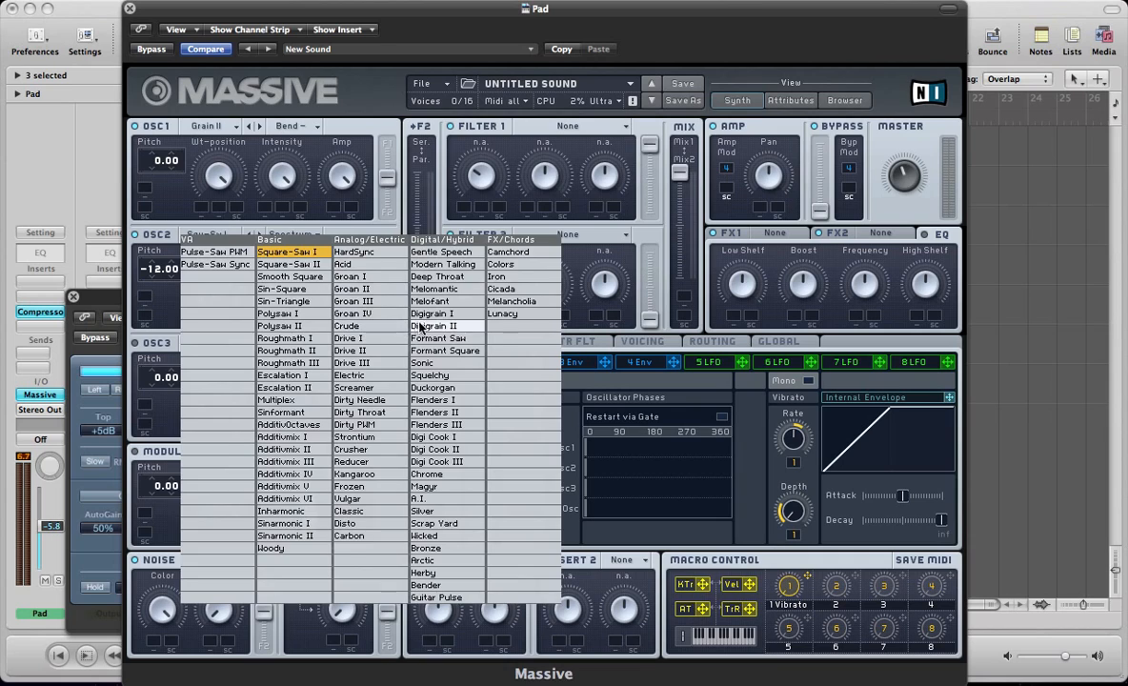
{"action": "left_click", "coordinate": [386, 301]}
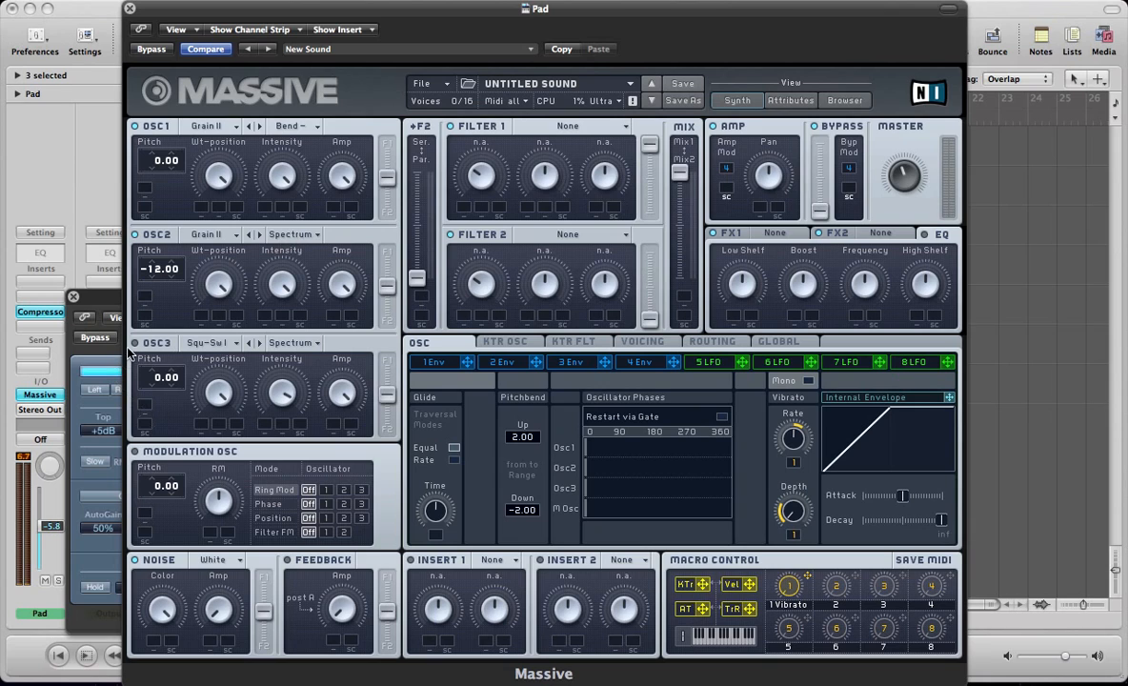
- Set oscillator 3 to the Grain I wavetable in Bend+ mode with a pitch of 8.00
{"action": "left_click", "coordinate": [204, 342]}
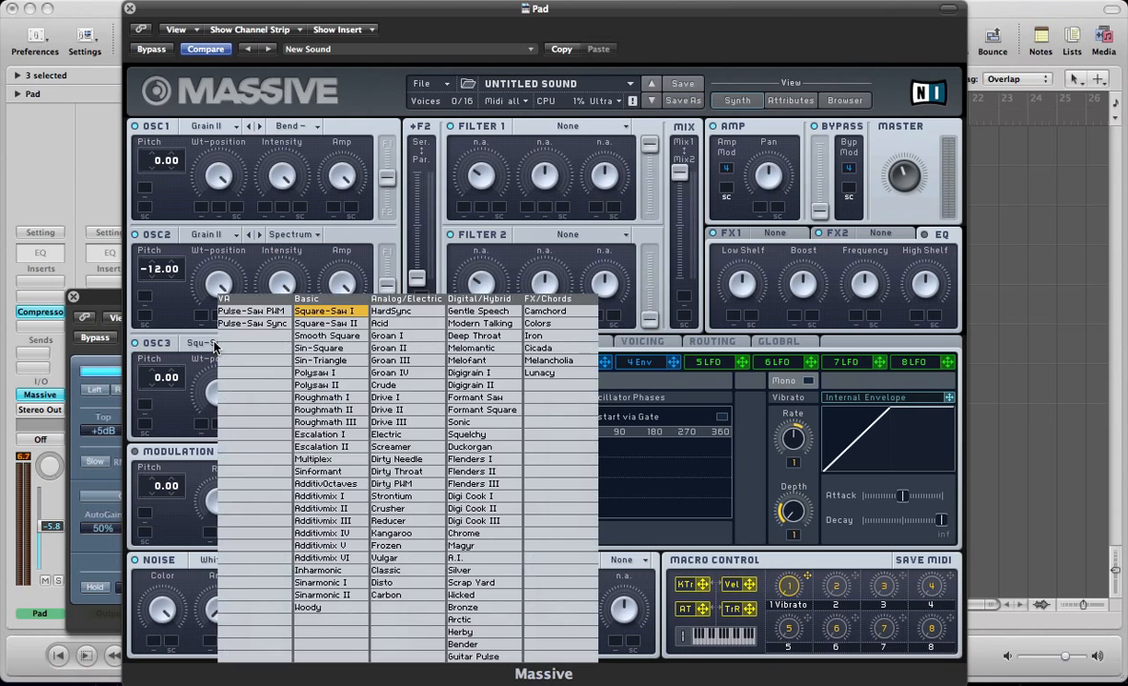
{"action": "left_click", "coordinate": [475, 363]}
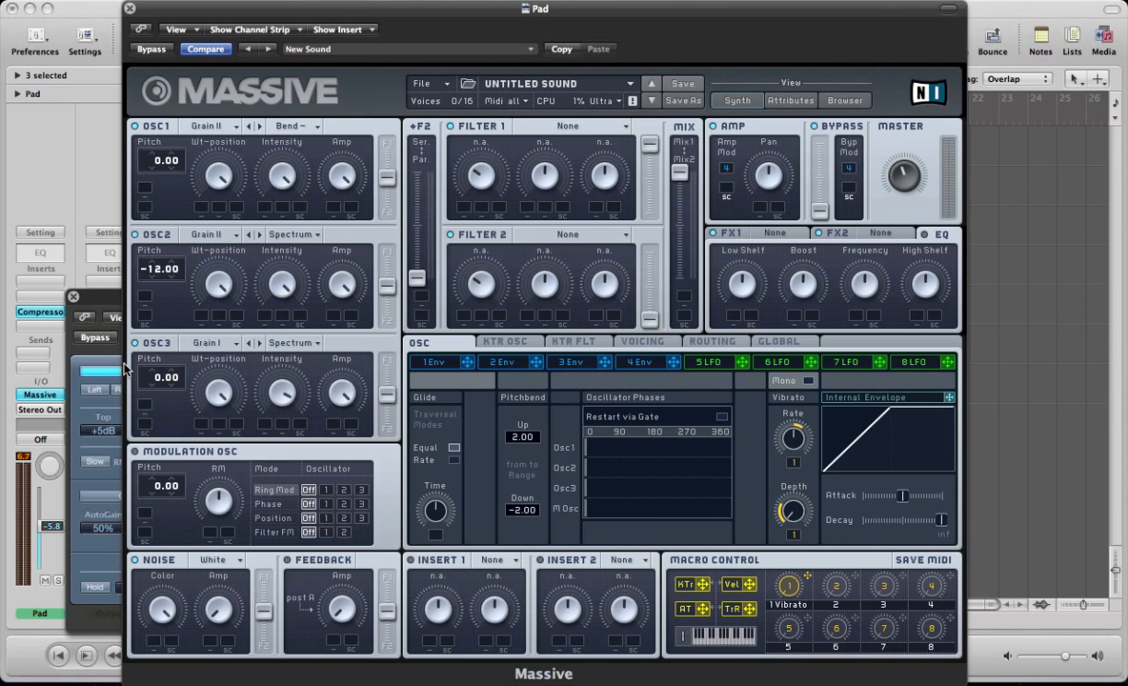
{"action": "left_click_drag", "start_coordinate": [159, 384], "coordinate": [166, 370]}
{"action": "left_click", "coordinate": [291, 343]}
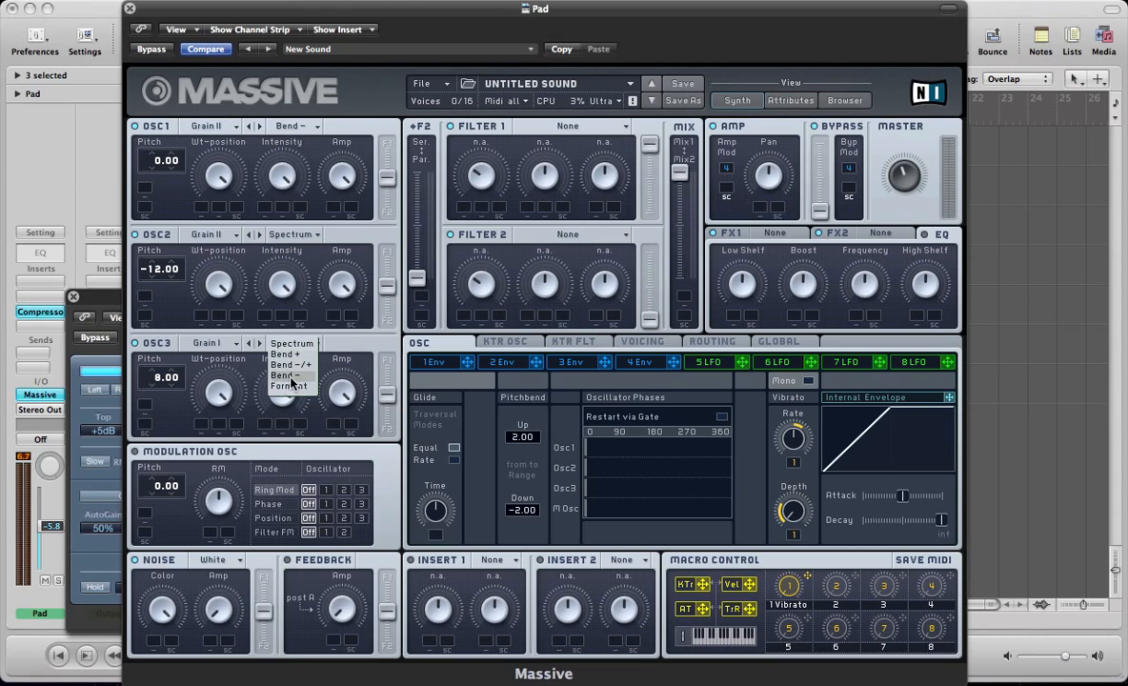
{"action": "left_click", "coordinate": [286, 354]}
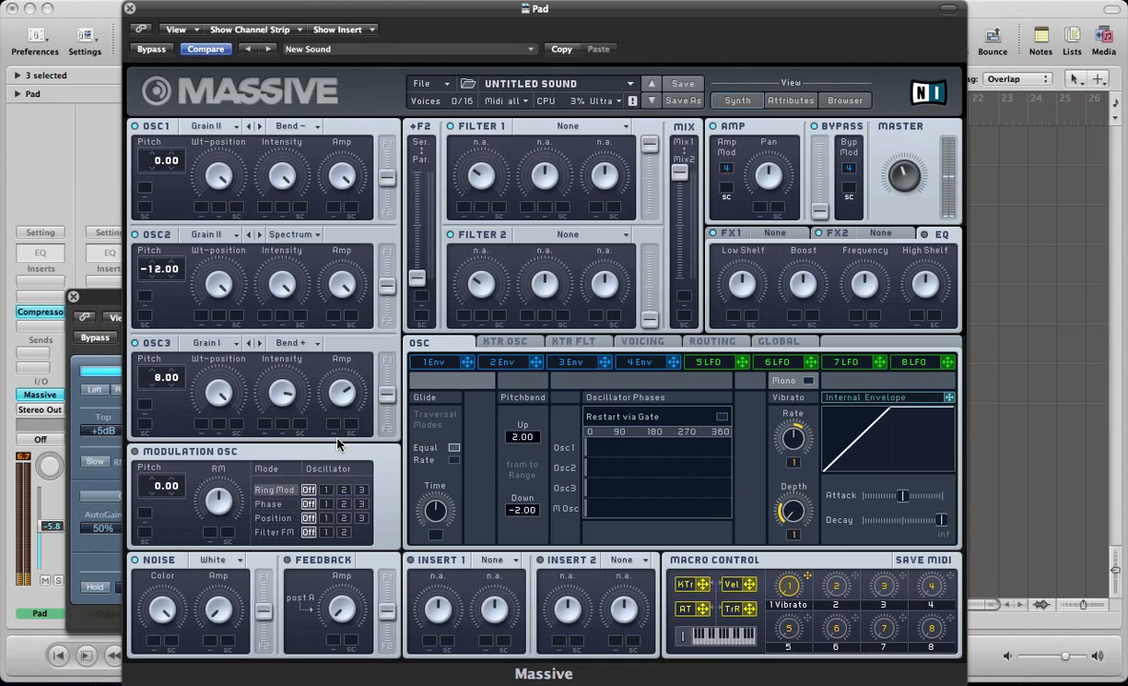
- Set the unisono to 6 voices and enable its pitch cutoff spread at about half, with a chord value of 0.22
{"action": "left_click", "coordinate": [629, 343]}
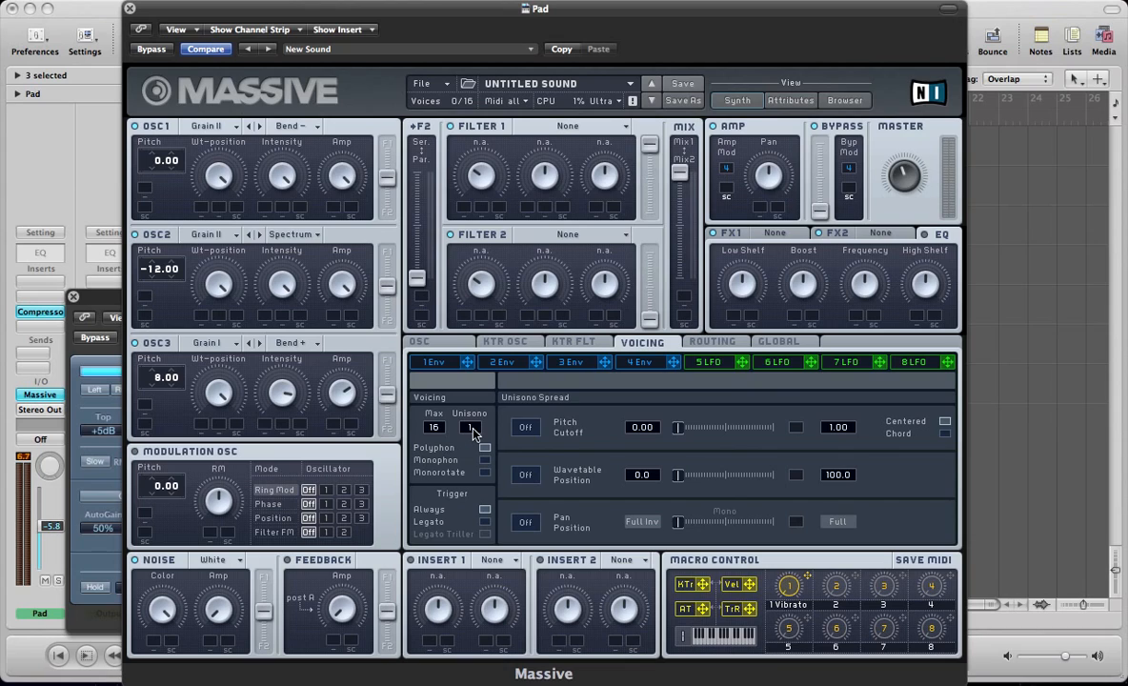
{"action": "left_click_drag", "start_coordinate": [474, 432], "coordinate": [480, 411]}
{"action": "left_click", "coordinate": [525, 428]}
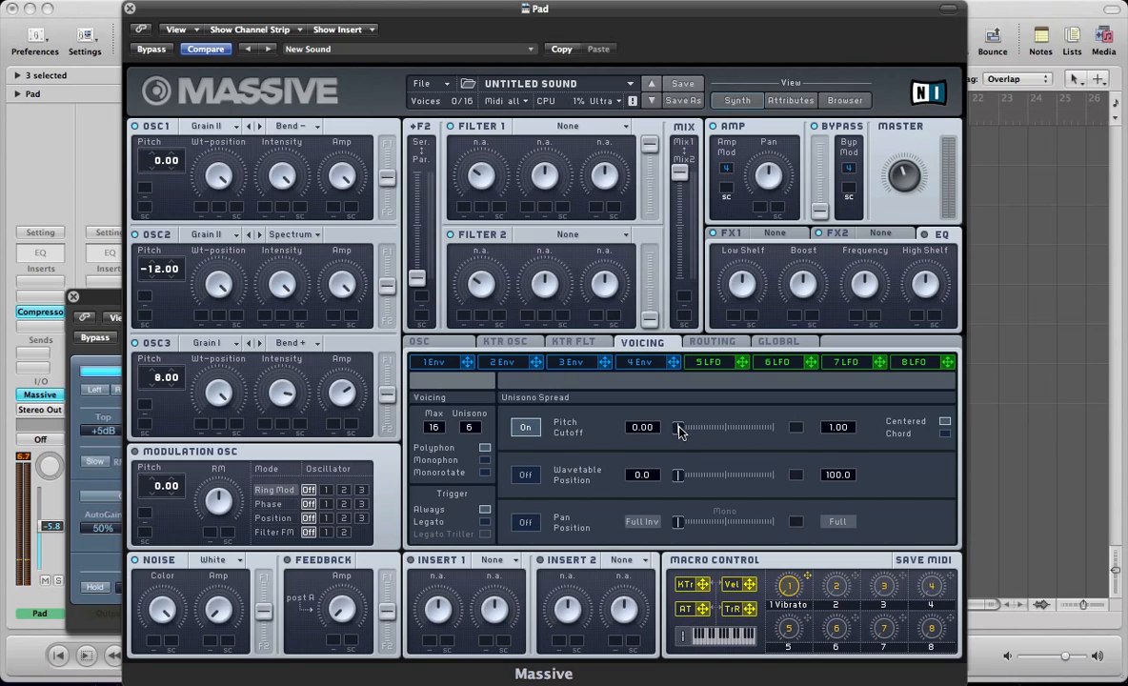
{"action": "left_click_drag", "start_coordinate": [677, 430], "coordinate": [721, 439]}
{"action": "left_click_drag", "start_coordinate": [828, 430], "coordinate": [852, 392]}
- Enable the unisono wavetable position and pan position spreads, widening the pan to about three quarters and leaving the wavetable spread at minimum
{"action": "left_click", "coordinate": [521, 475]}
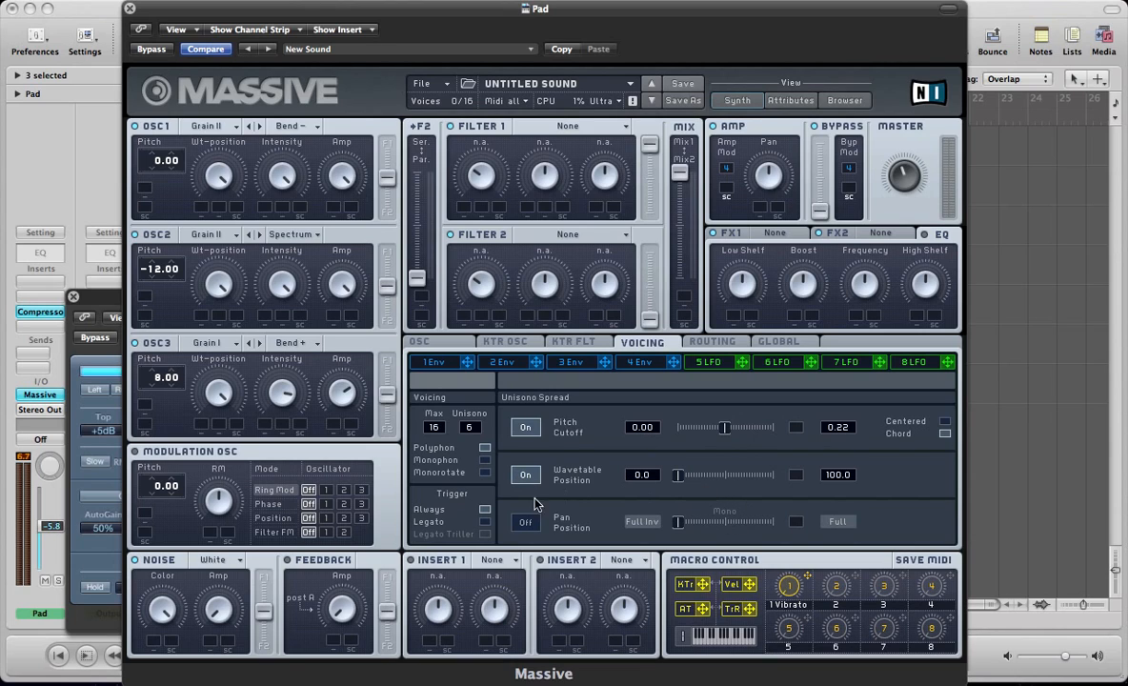
{"action": "left_click", "coordinate": [523, 522]}
{"action": "left_click_drag", "start_coordinate": [679, 522], "coordinate": [723, 524]}
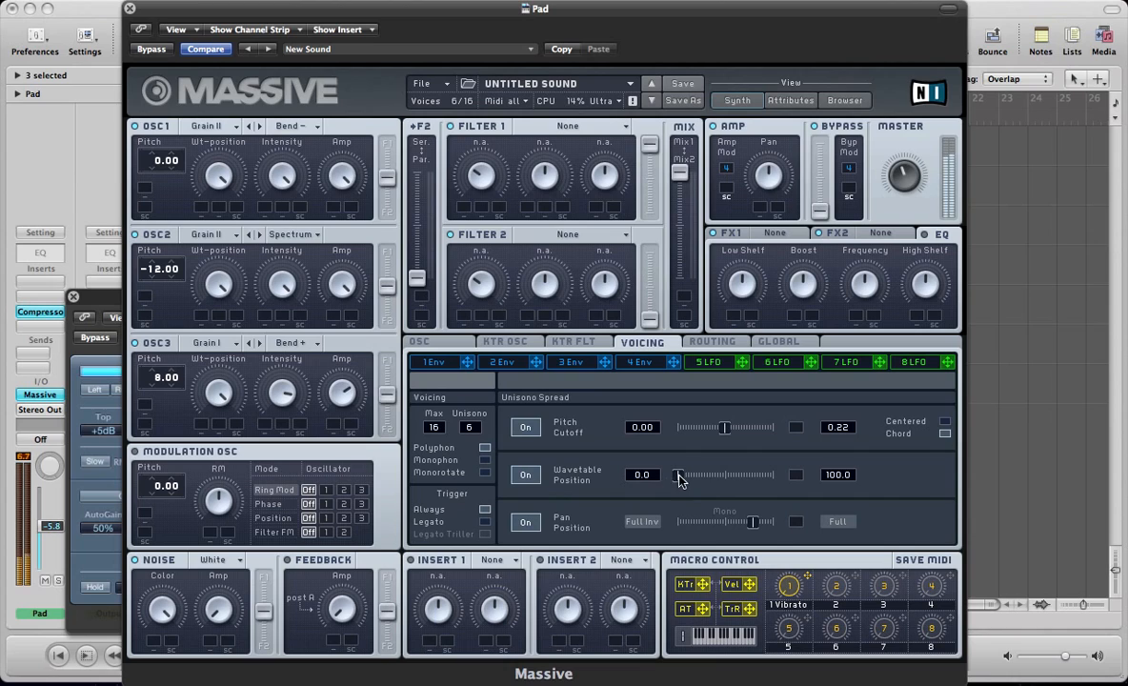
{"action": "left_click_drag", "start_coordinate": [733, 483], "coordinate": [652, 478]}
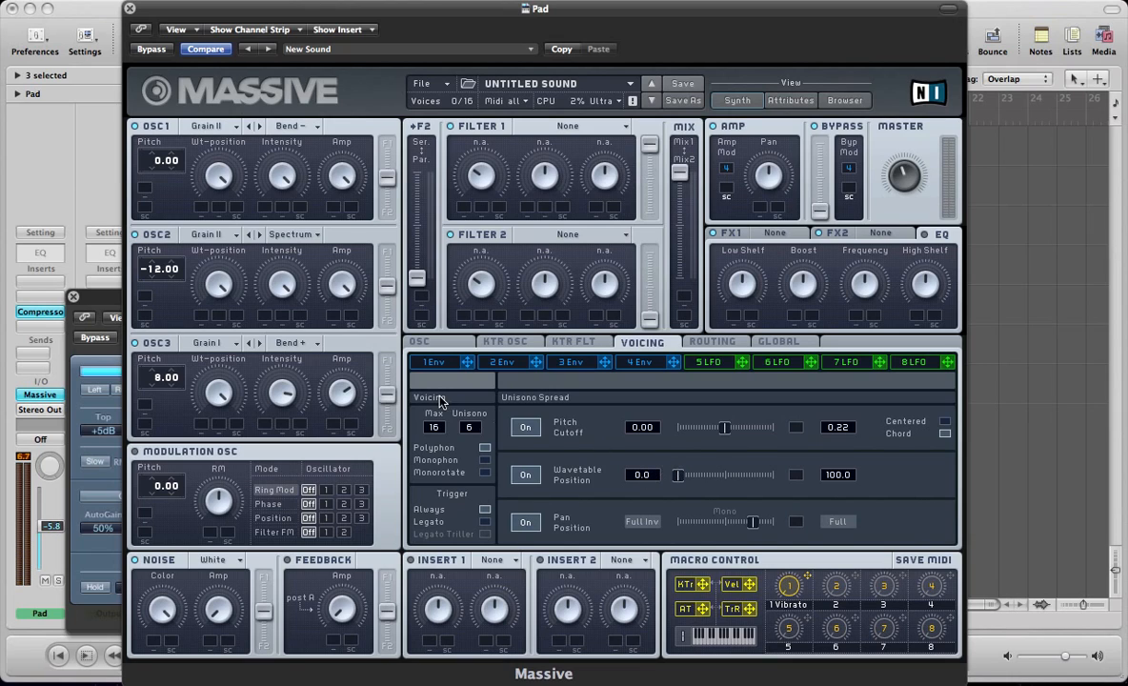
- Lengthen the attack of envelope 4
{"action": "left_click", "coordinate": [633, 362]}
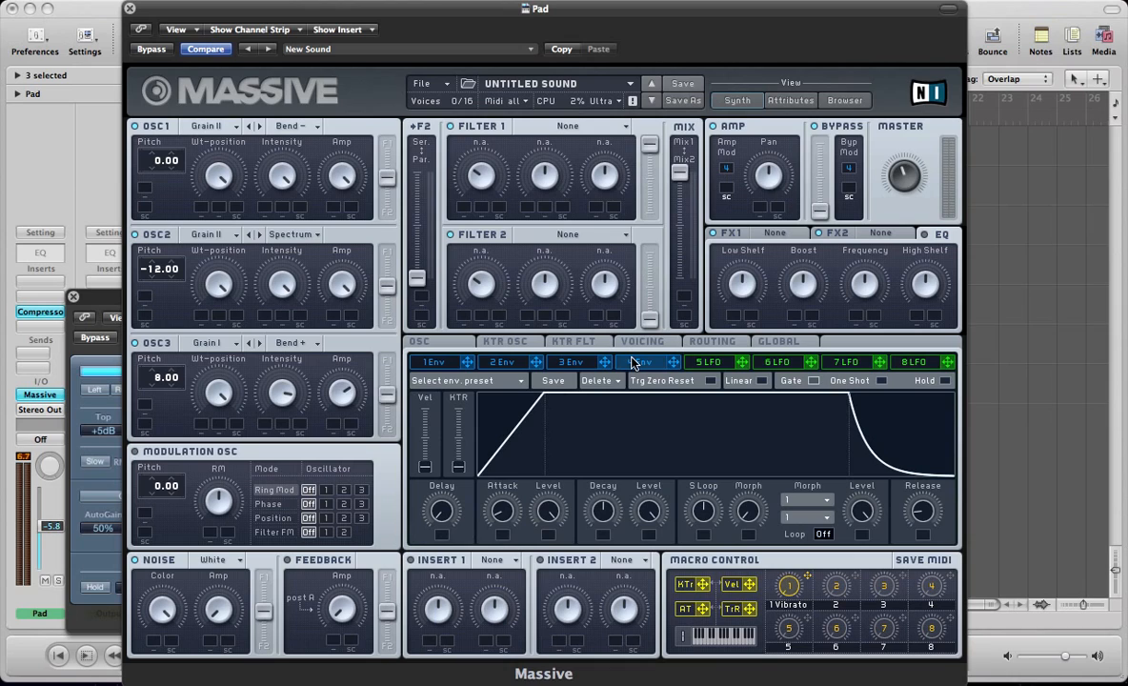
{"action": "left_click_drag", "start_coordinate": [502, 516], "coordinate": [506, 510]}
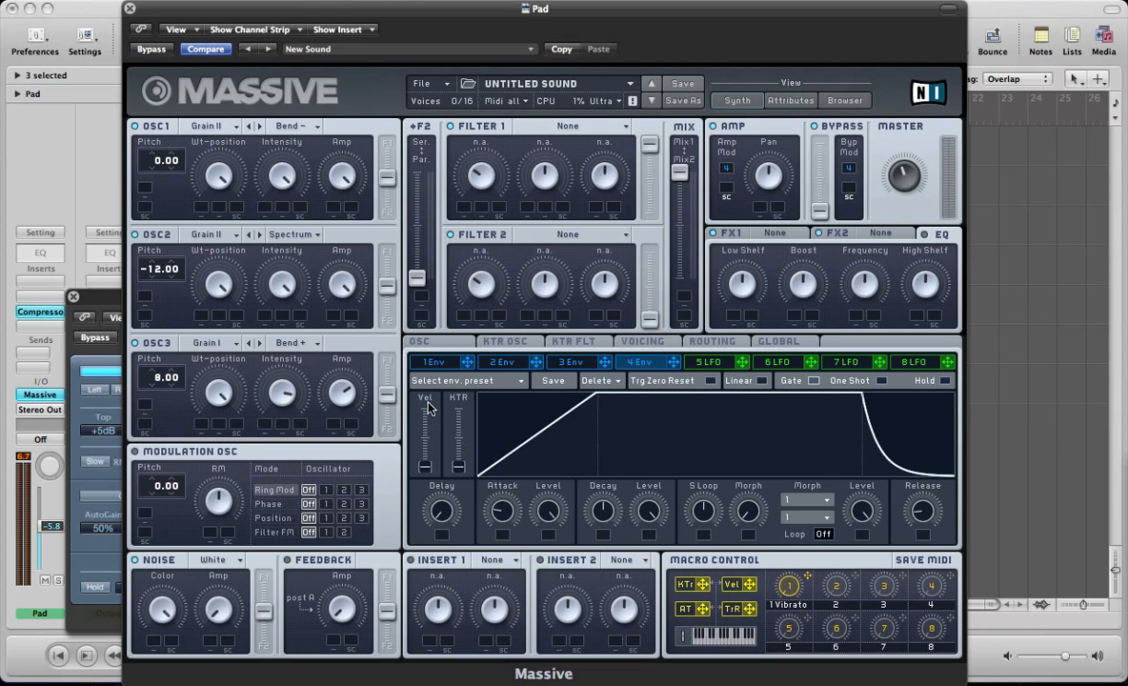
- Modulate the Wt-position of all three oscillators with envelope 1, giving that envelope a long attack and a full decay level
{"action": "left_click", "coordinate": [426, 363]}
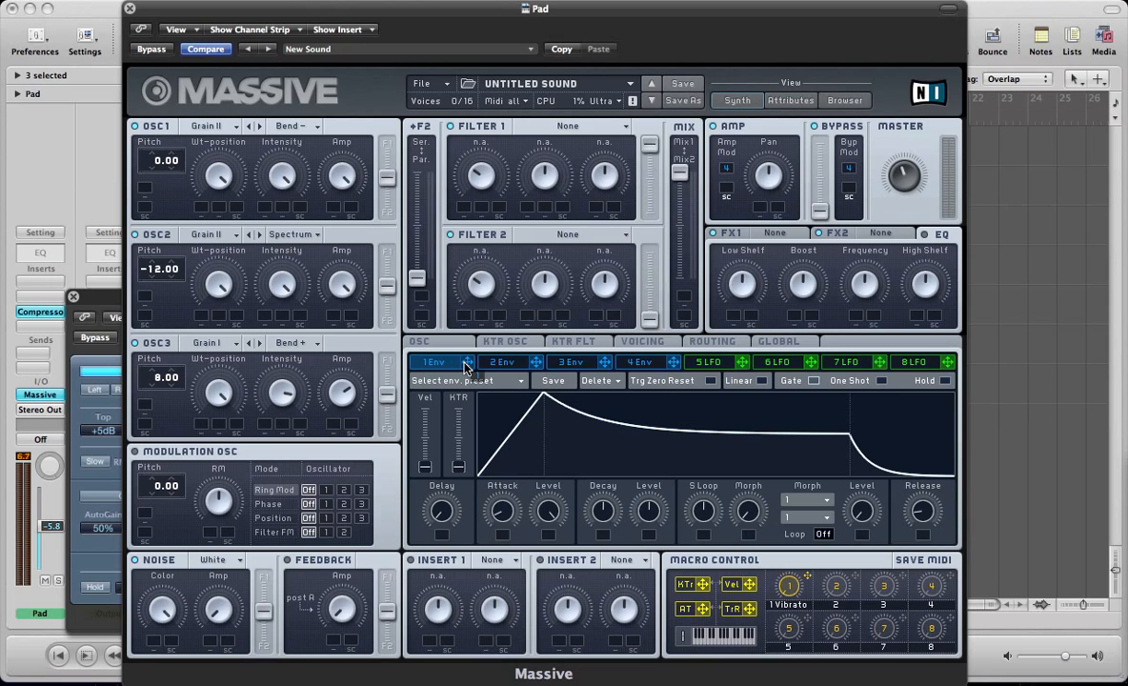
{"action": "left_click_drag", "start_coordinate": [467, 362], "coordinate": [197, 206]}
{"action": "left_click", "coordinate": [198, 207]}
{"action": "left_click", "coordinate": [200, 315]}
{"action": "left_click", "coordinate": [199, 424]}
{"action": "left_click", "coordinate": [197, 423]}
{"action": "left_click_drag", "start_coordinate": [196, 422], "coordinate": [196, 586]}
{"action": "left_click_drag", "start_coordinate": [200, 312], "coordinate": [198, 460]}
{"action": "left_click_drag", "start_coordinate": [200, 205], "coordinate": [191, 352]}
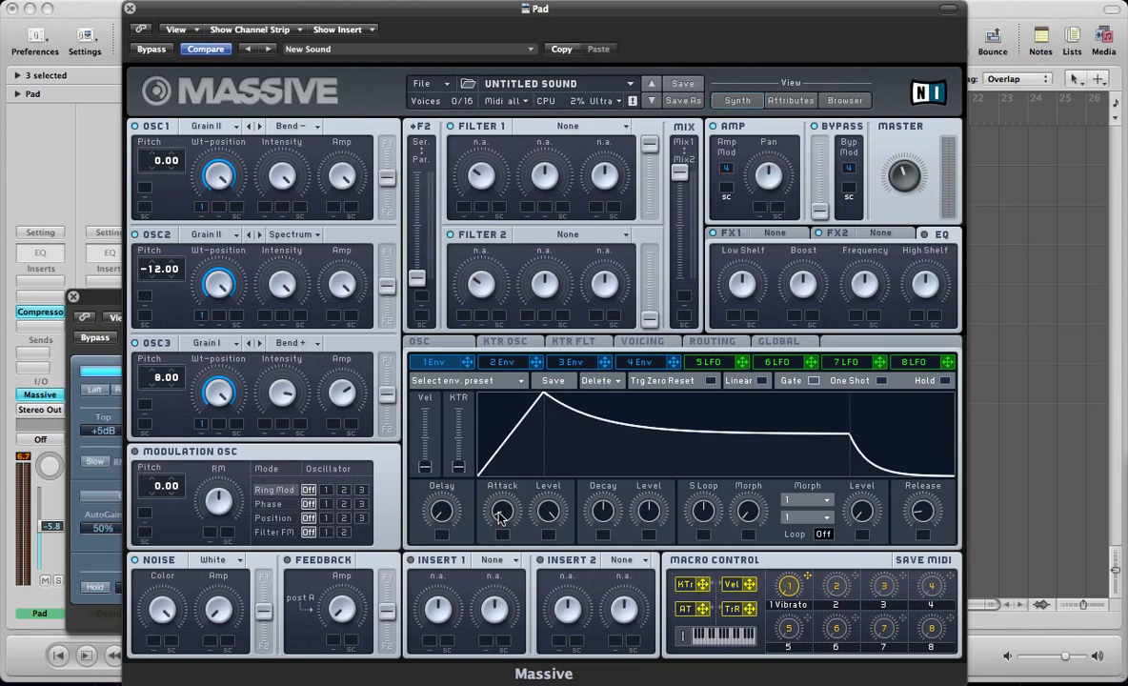
{"action": "left_click_drag", "start_coordinate": [499, 515], "coordinate": [499, 472]}
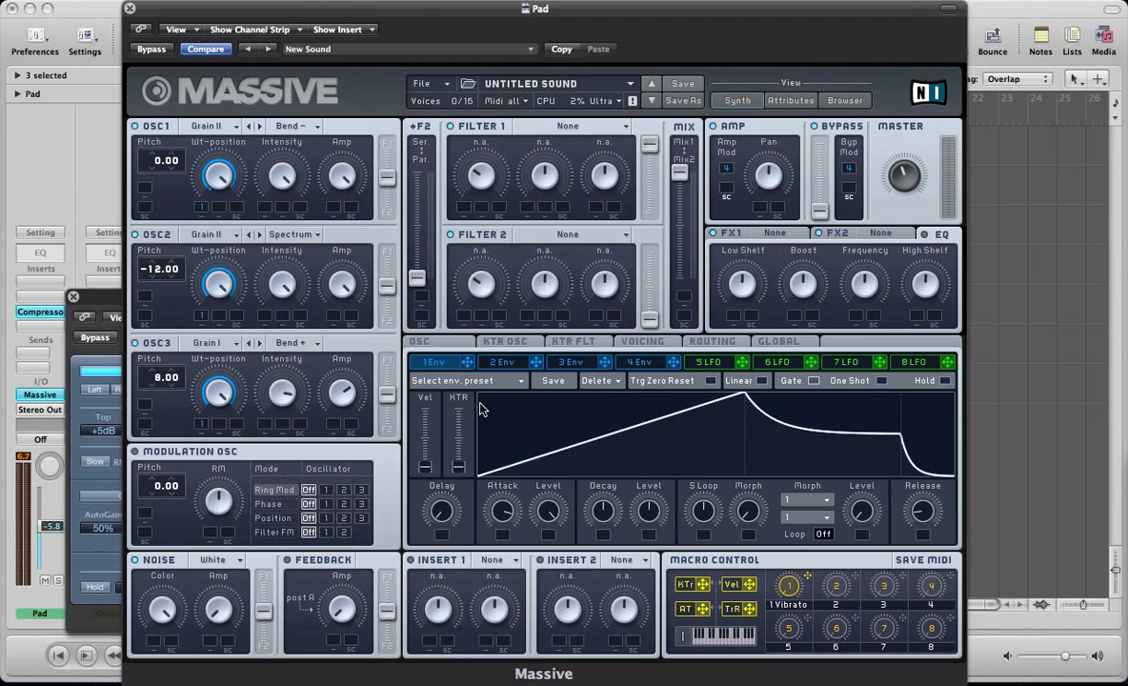
{"action": "left_click_drag", "start_coordinate": [649, 512], "coordinate": [651, 420]}
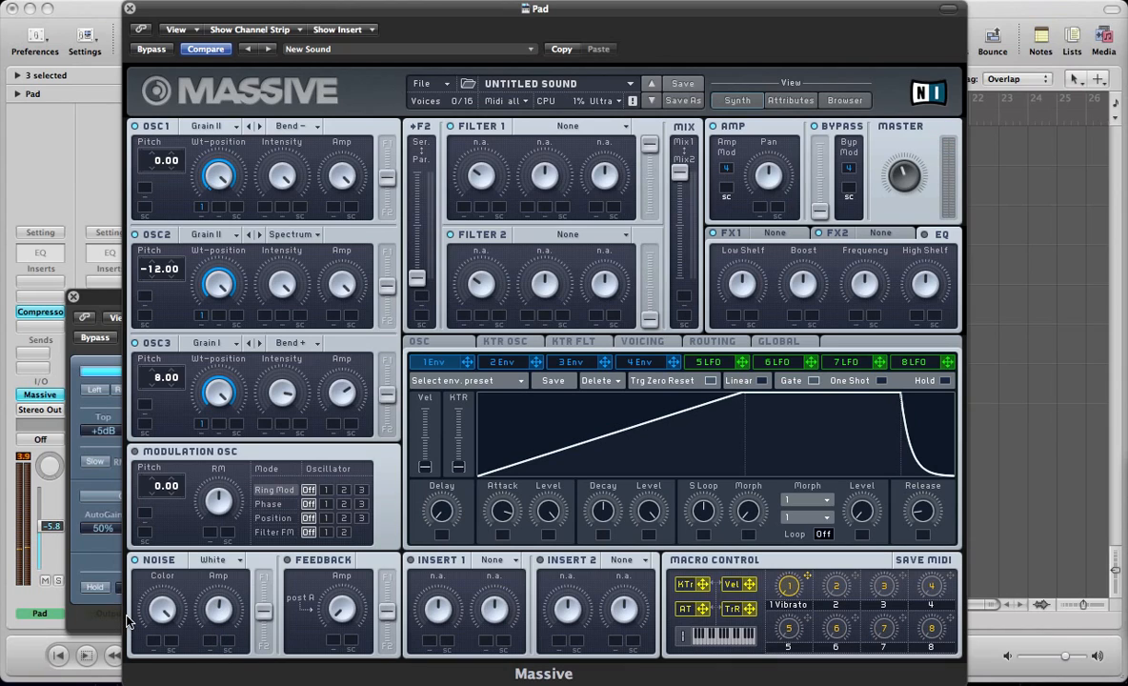
- Set the noise type to Bright and modulate the noise color with envelope 1
{"action": "left_click", "coordinate": [214, 559]}
{"action": "left_click", "coordinate": [216, 547]}
{"action": "left_click_drag", "start_coordinate": [468, 364], "coordinate": [215, 398]}
{"action": "mouse_move", "coordinate": [157, 643]}
{"action": "left_mouse_down"}
{"action": "mouse_move", "coordinate": [147, 678]}
{"action": "mouse_move", "coordinate": [155, 640]}
{"action": "mouse_move", "coordinate": [155, 664]}
{"action": "left_mouse_up"}
- Modulate the noise amp with LFO 5 and sync that LFO at a ratio of 1/8
{"action": "left_click", "coordinate": [705, 362]}
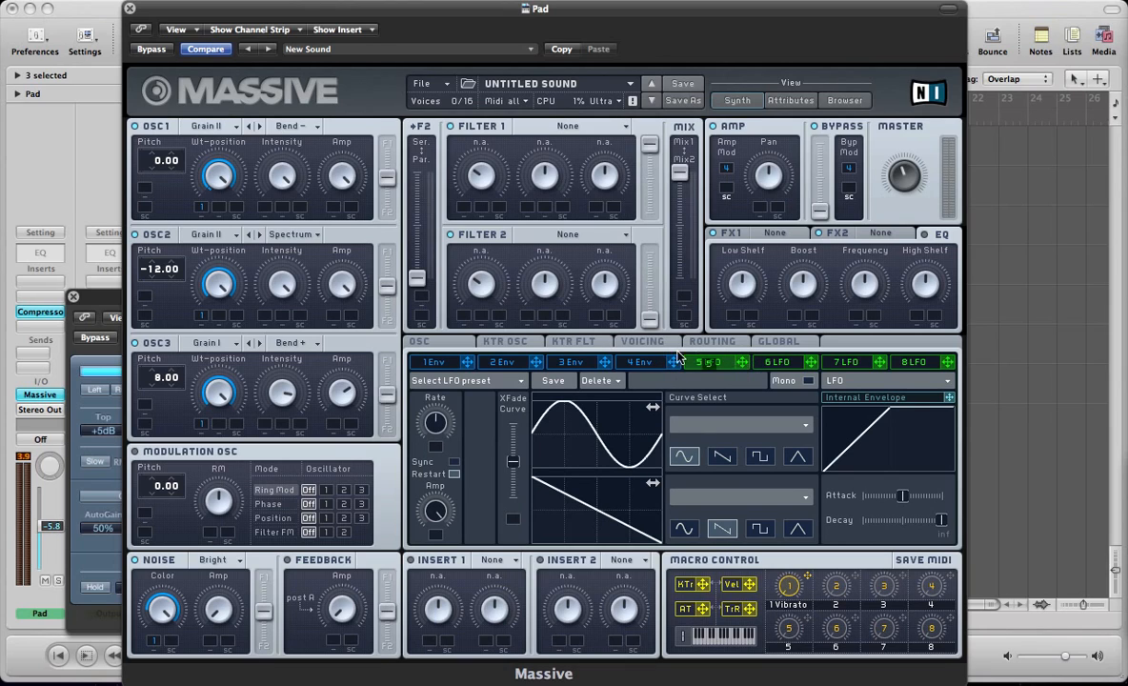
{"action": "left_click_drag", "start_coordinate": [453, 467], "coordinate": [212, 643]}
{"action": "left_click_drag", "start_coordinate": [212, 643], "coordinate": [206, 586]}
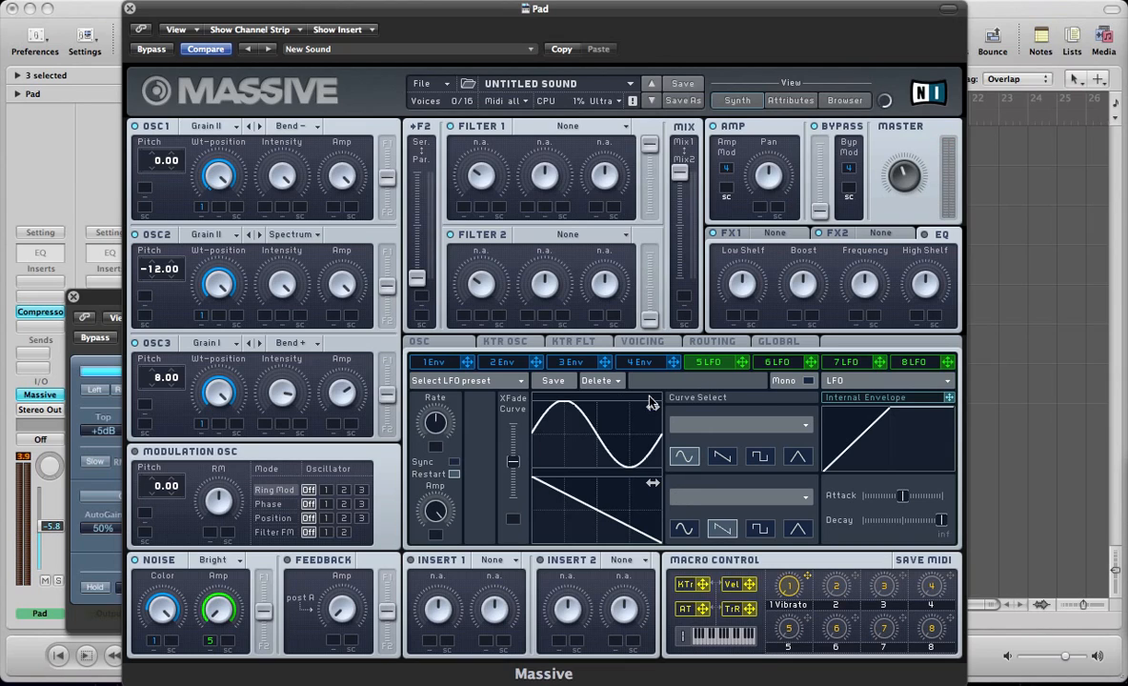
{"action": "left_click", "coordinate": [454, 462]}
{"action": "left_click_drag", "start_coordinate": [430, 442], "coordinate": [443, 435]}
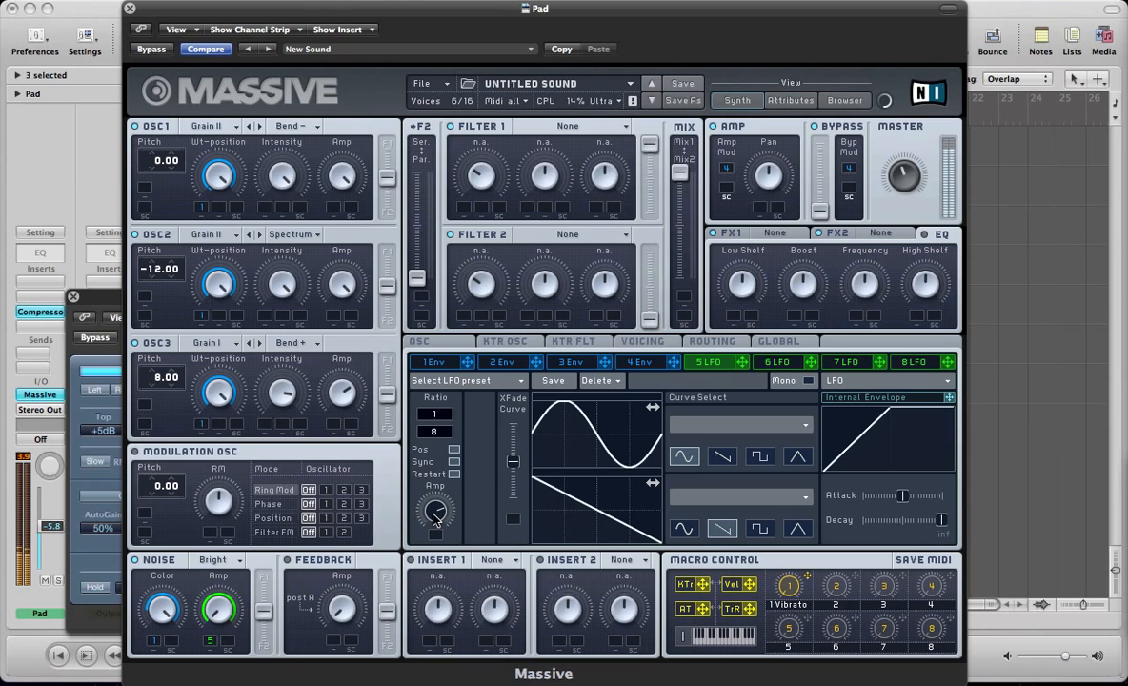
- Load the Dimension Expander in FX1 and the Reverb in FX2
{"action": "left_click", "coordinate": [768, 236]}
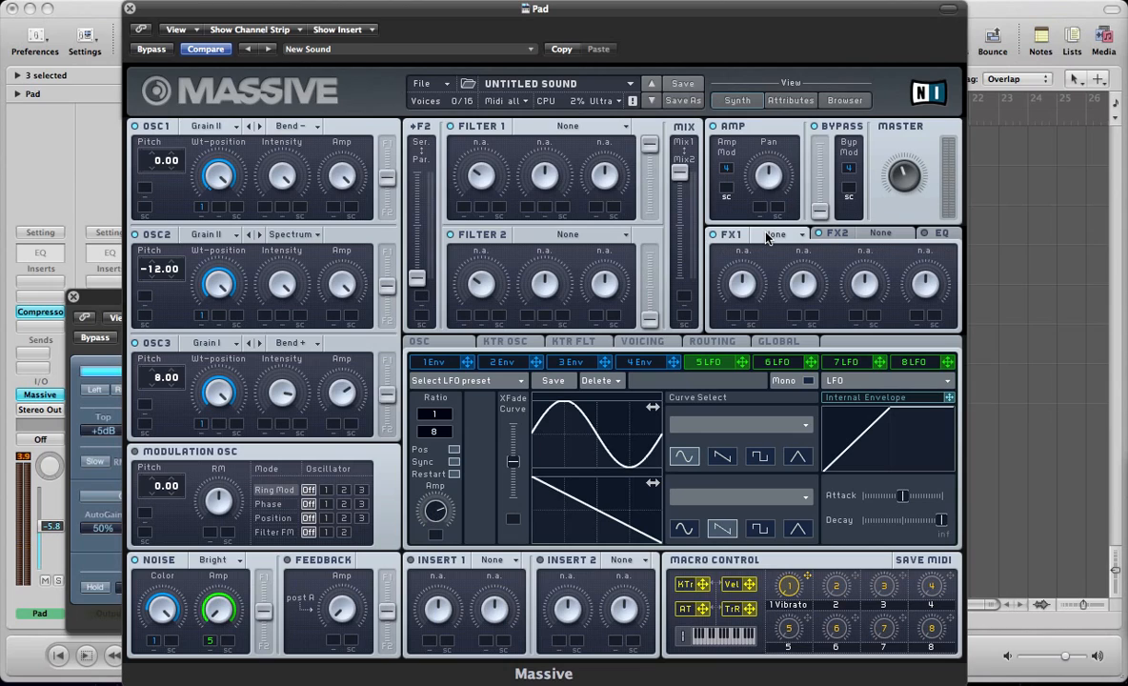
{"action": "left_click", "coordinate": [768, 238]}
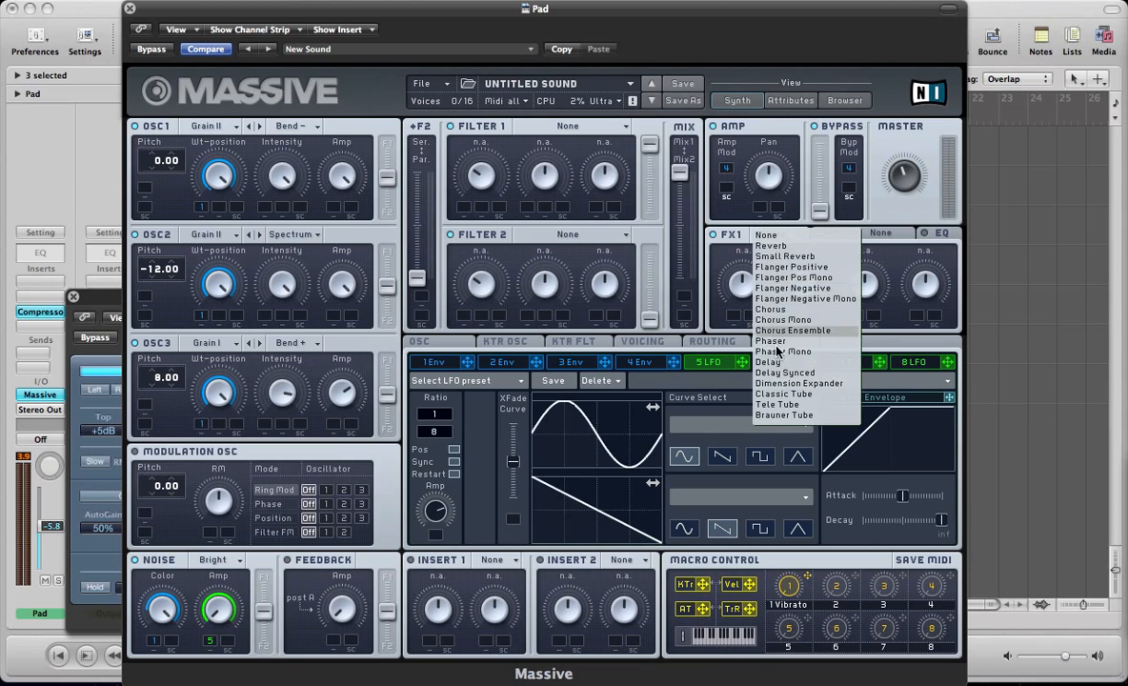
{"action": "left_click", "coordinate": [776, 383]}
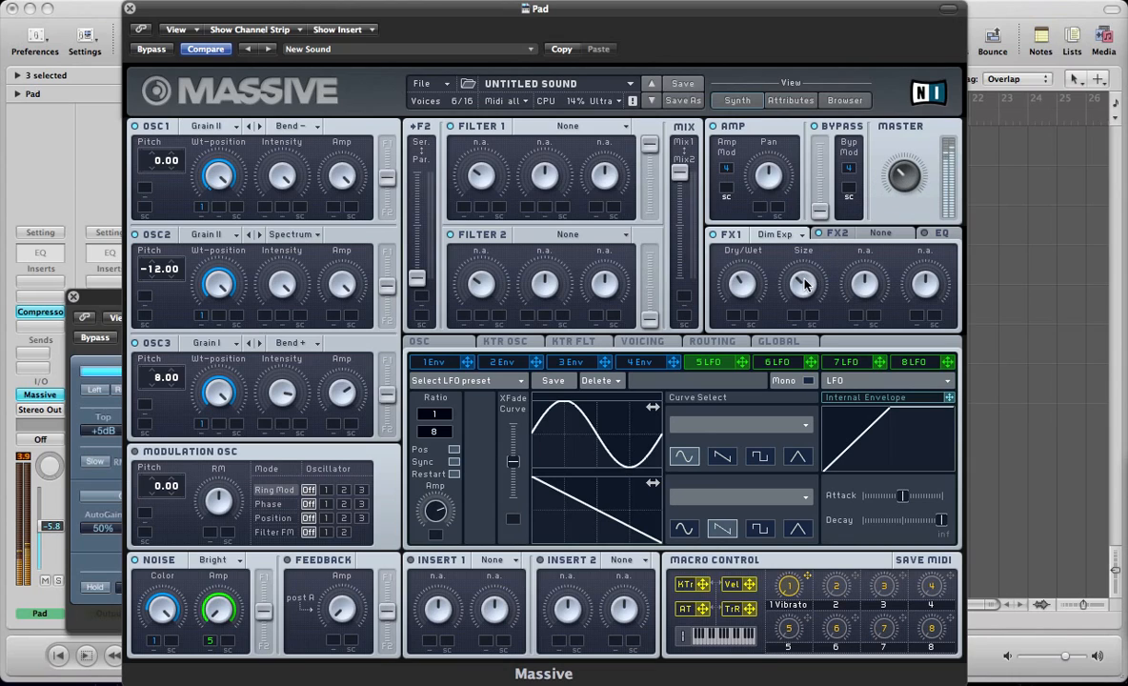
{"action": "left_click", "coordinate": [879, 237]}
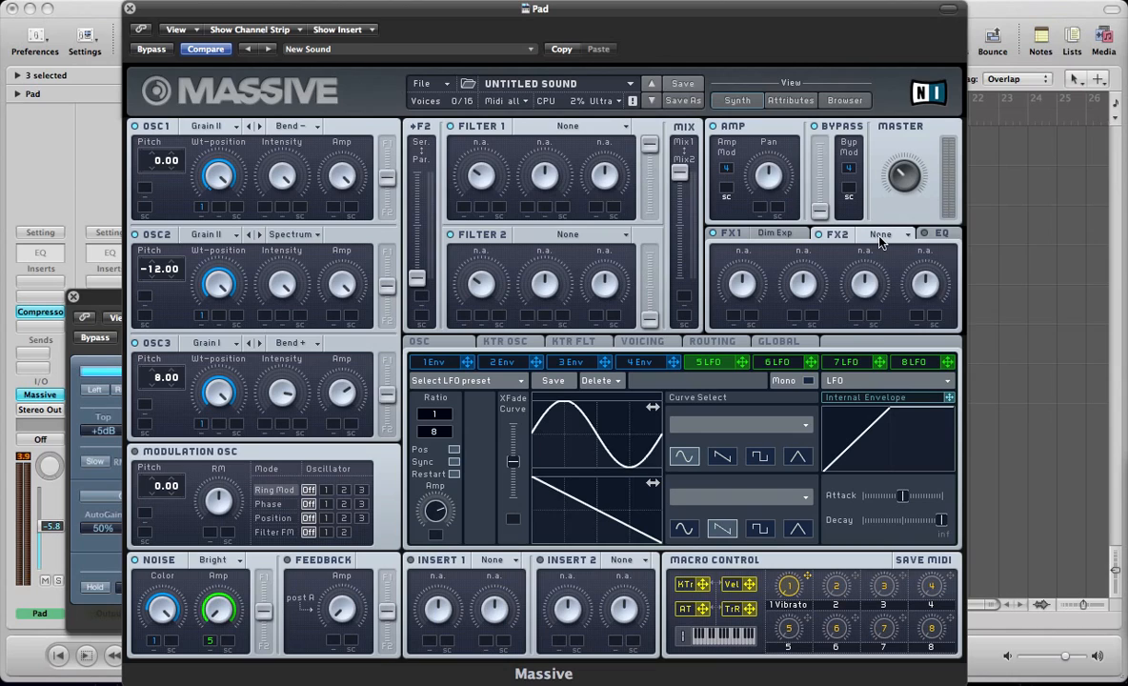
{"action": "left_click", "coordinate": [878, 237]}
{"action": "left_click", "coordinate": [816, 227]}
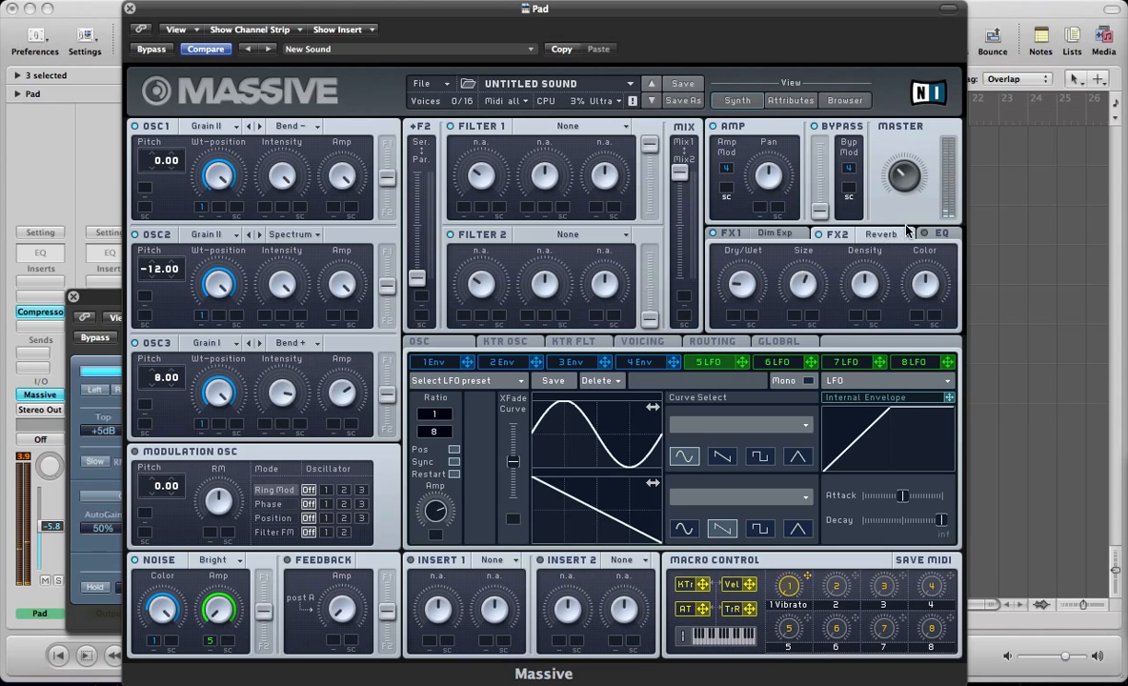
- Modulate the EQ's High Shelf with LFO 5
{"action": "left_click", "coordinate": [943, 235]}
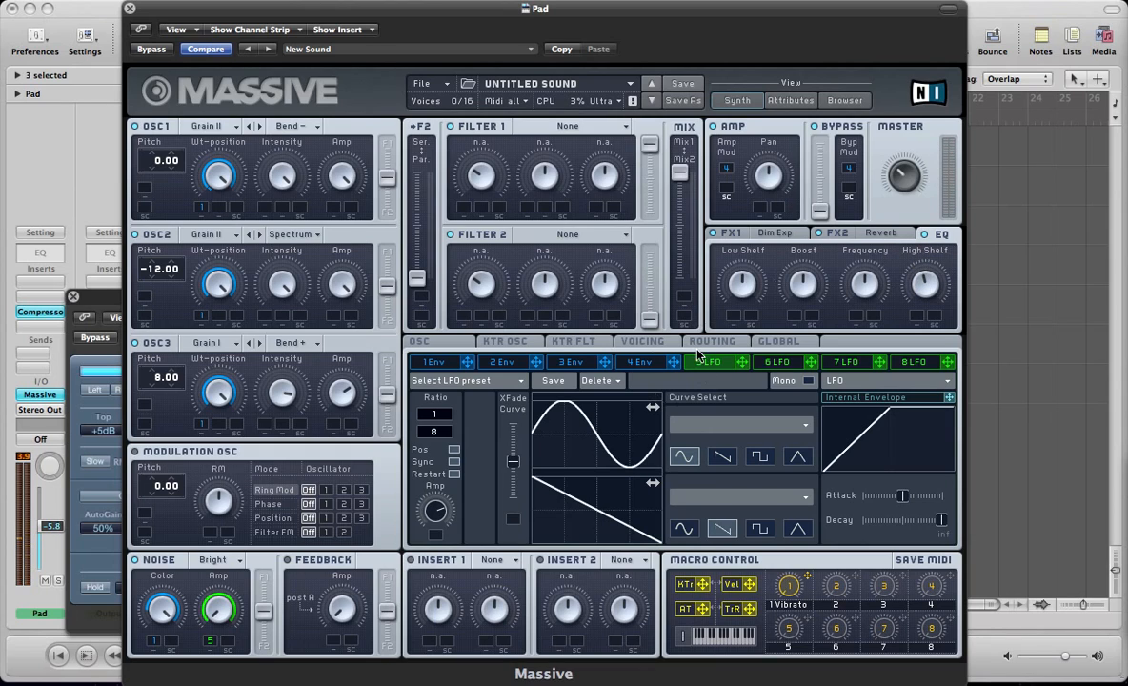
{"action": "left_click_drag", "start_coordinate": [743, 363], "coordinate": [865, 286]}
- Assign LFO 6 to modulate the unisono wavetable position spread, set the modulation range and show LFO 6's settings
{"action": "left_click", "coordinate": [766, 363]}
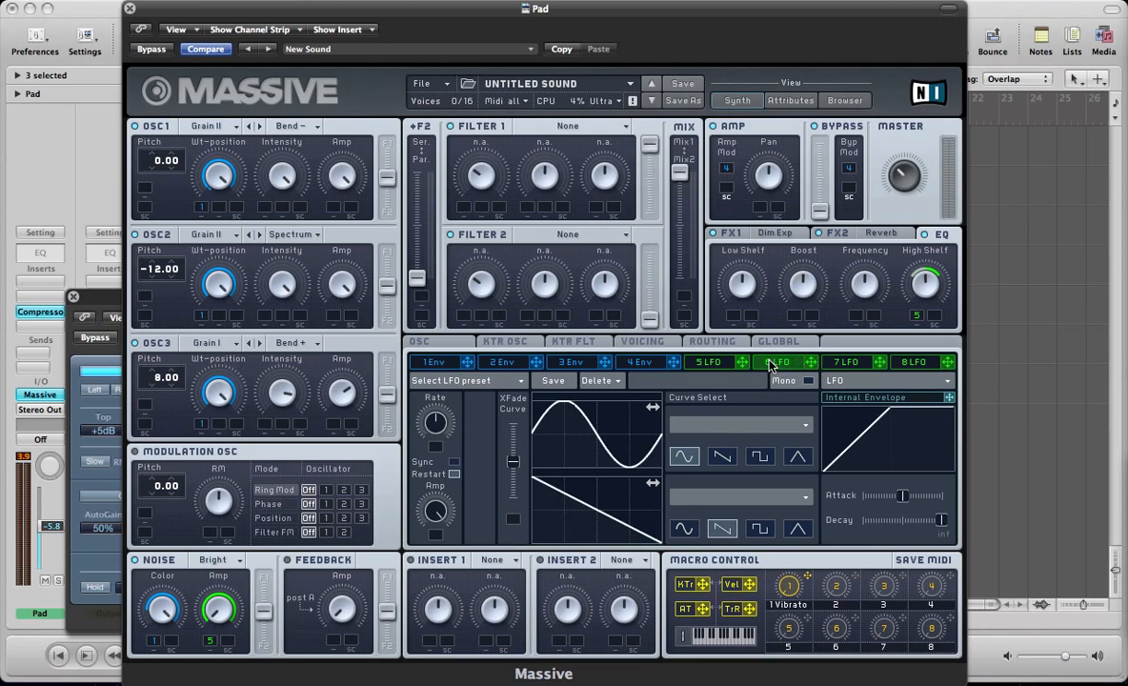
{"action": "left_click", "coordinate": [655, 343]}
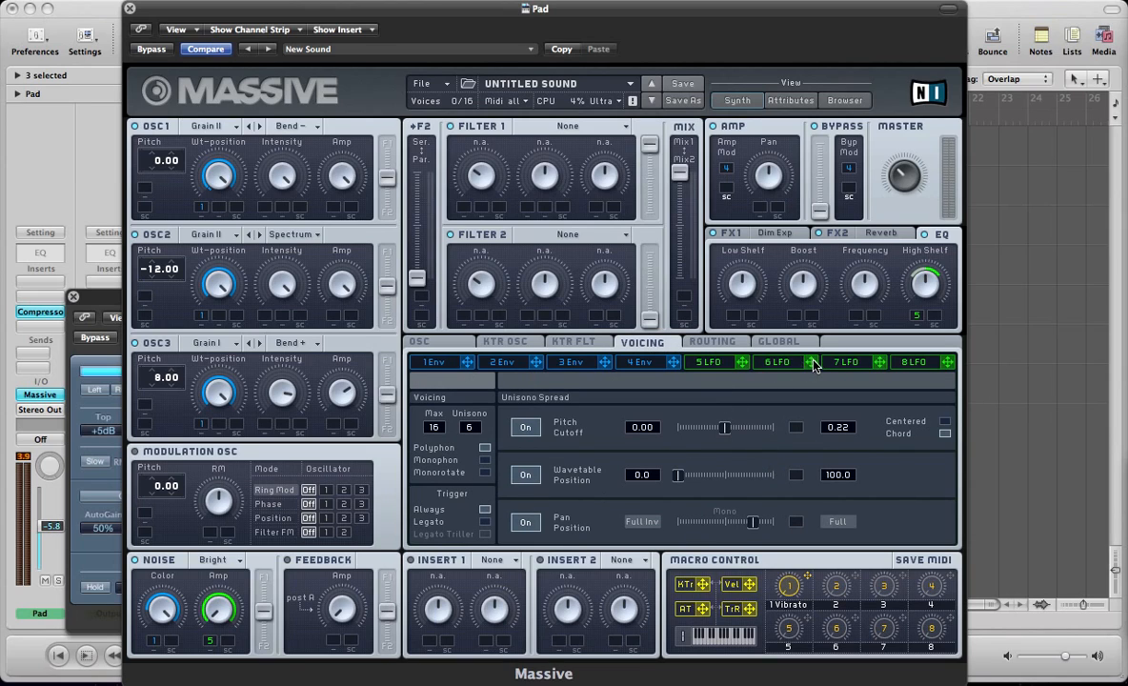
{"action": "left_click_drag", "start_coordinate": [816, 365], "coordinate": [794, 478]}
{"action": "left_click_drag", "start_coordinate": [796, 481], "coordinate": [798, 427]}
{"action": "left_click", "coordinate": [776, 363]}
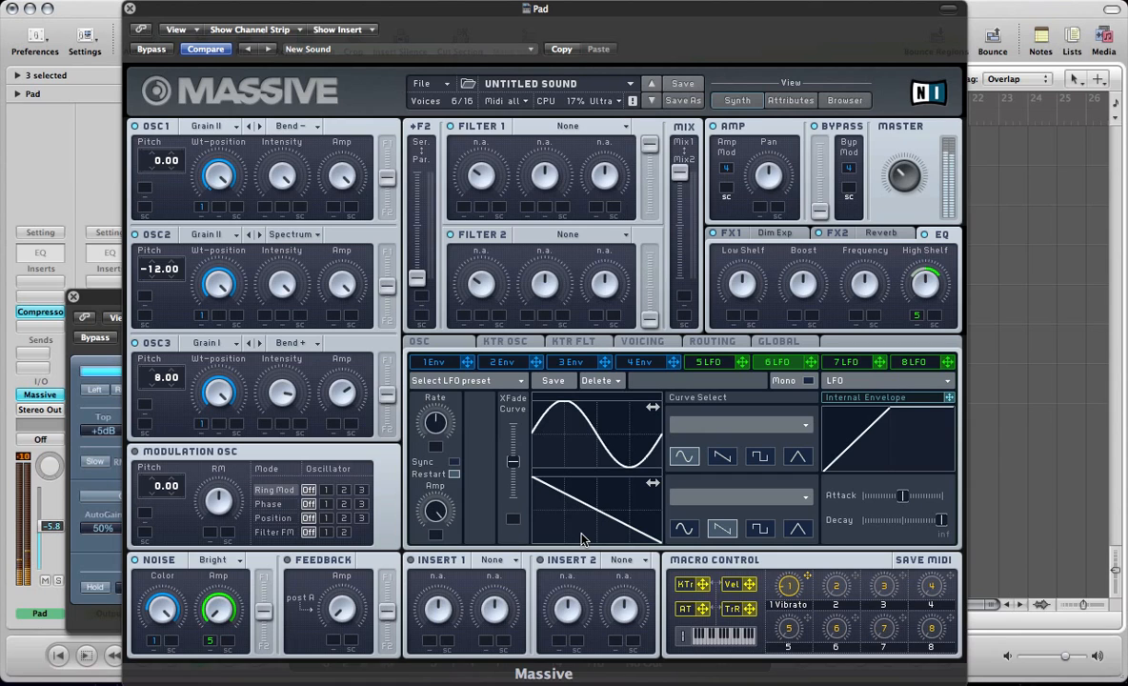
- Examine the notes of the last Pad region, starting at bar 9, in the Piano Roll and return to the synth window
{"action": "key", "text": "super+w"}
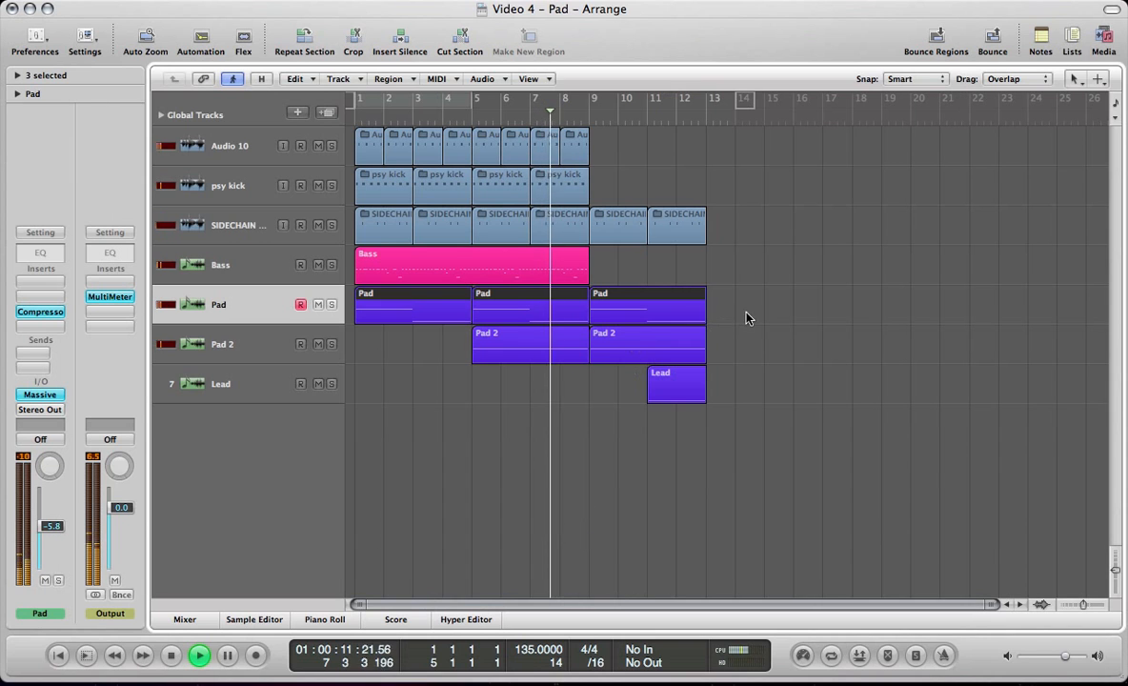
{"action": "left_click", "coordinate": [650, 305]}
{"action": "double_click", "coordinate": [645, 305]}
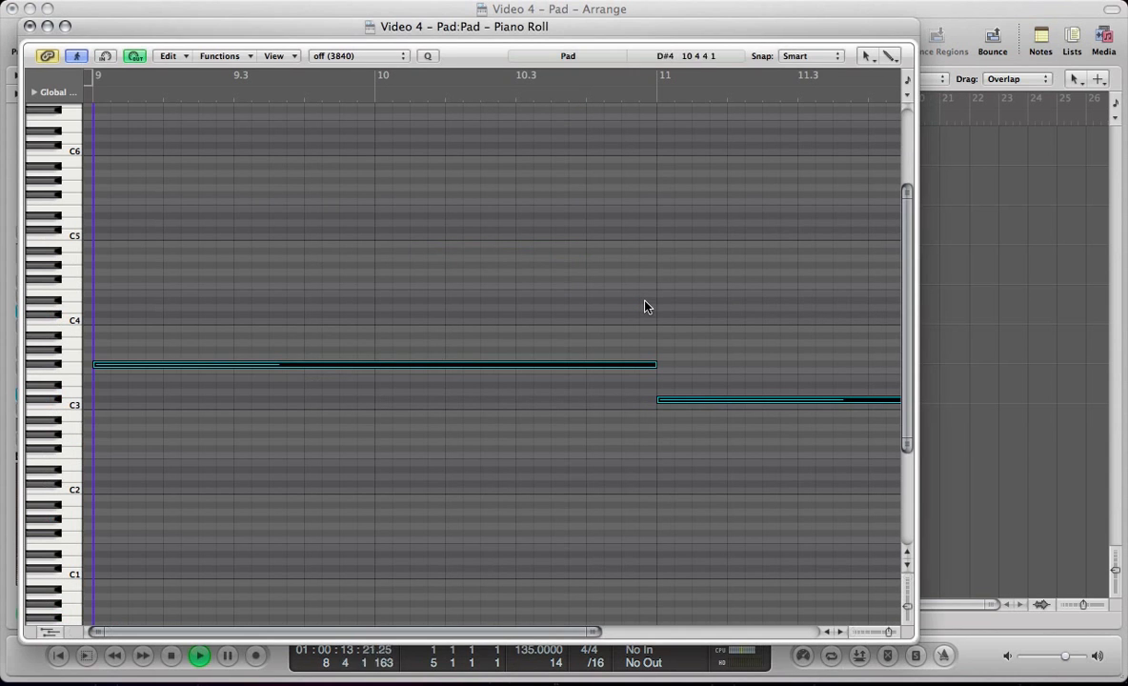
{"action": "key", "text": "ctrl+Left"}
{"action": "key", "text": "ctrl+Left"}
{"action": "key", "text": "ctrl+Left"}
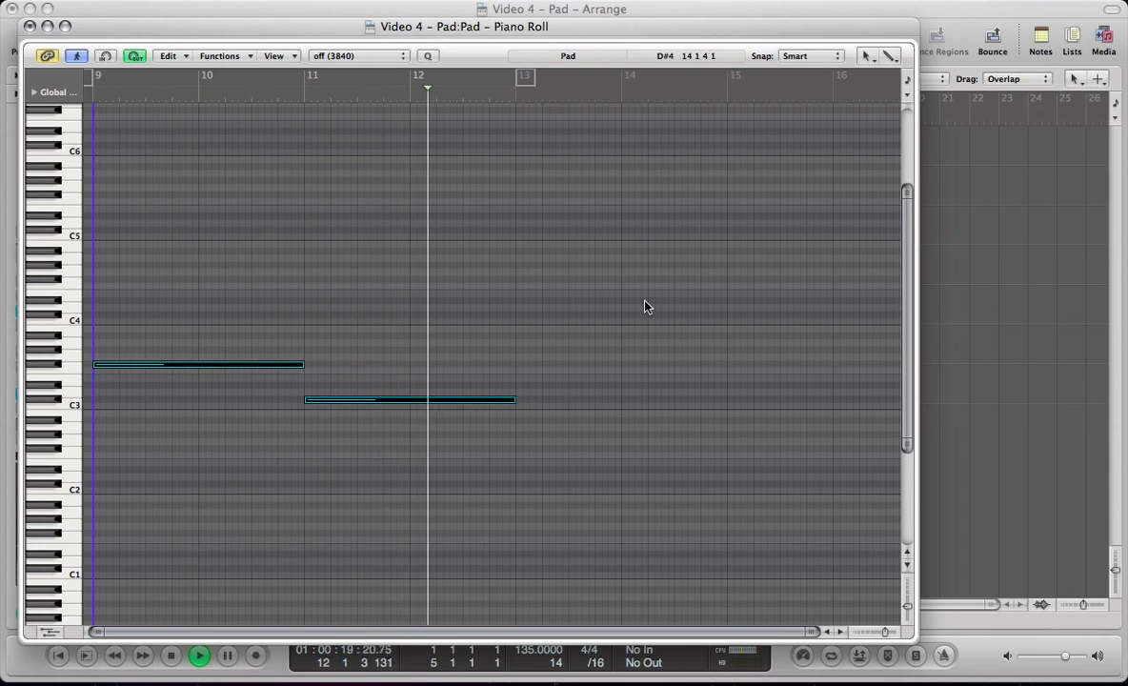
{"action": "key", "text": "v"}
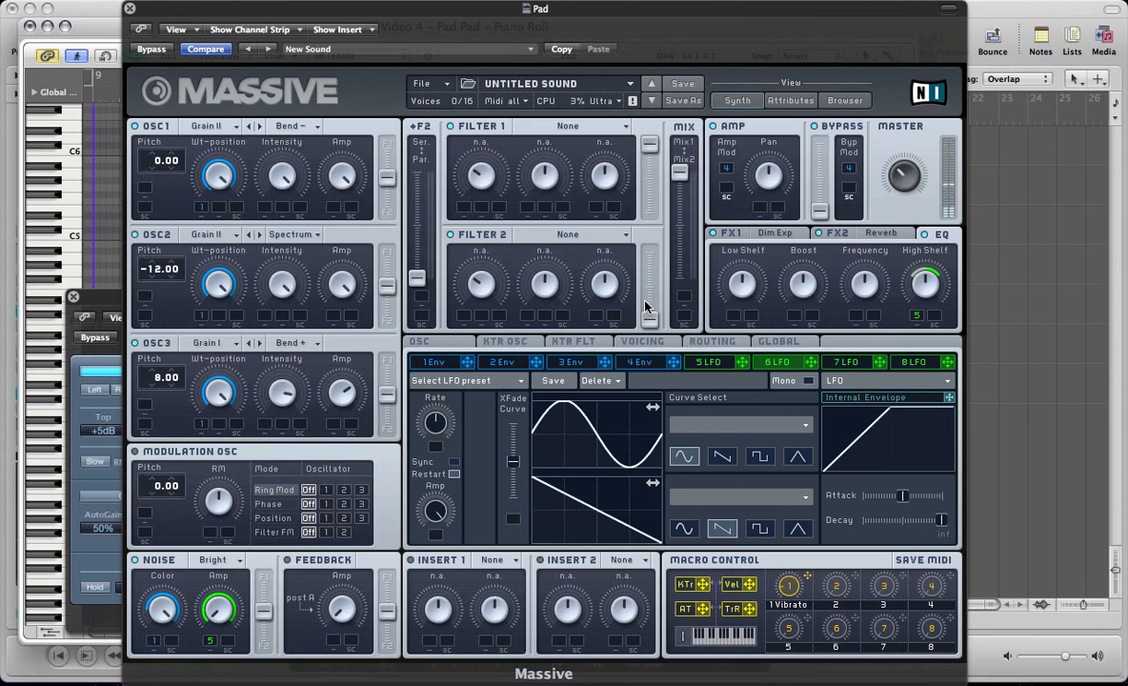